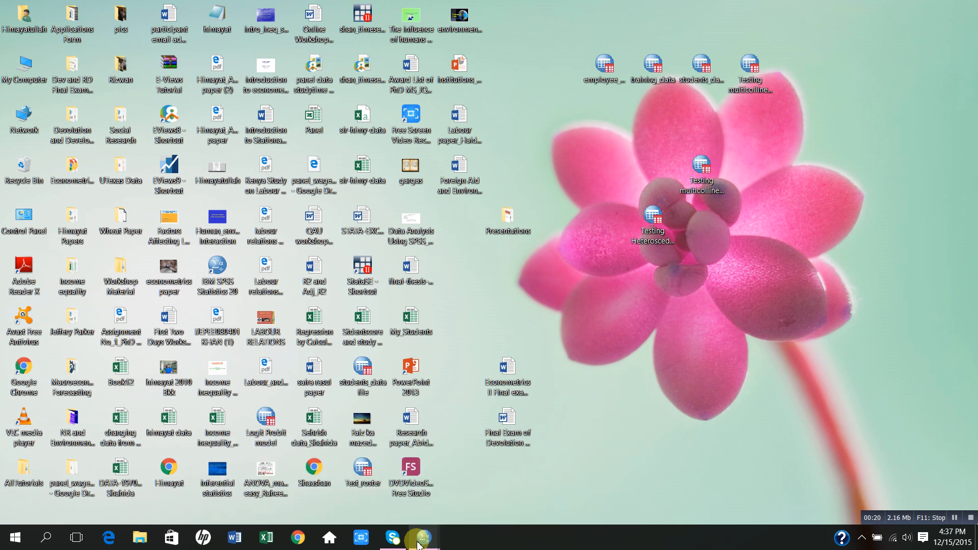
Switch to the employee_data dataset in SPSS, show its variable definitions and check the value labels of gender
{"action": "mouse_move", "coordinate": [418, 544]}
{"action": "left_click", "coordinate": [411, 483]}
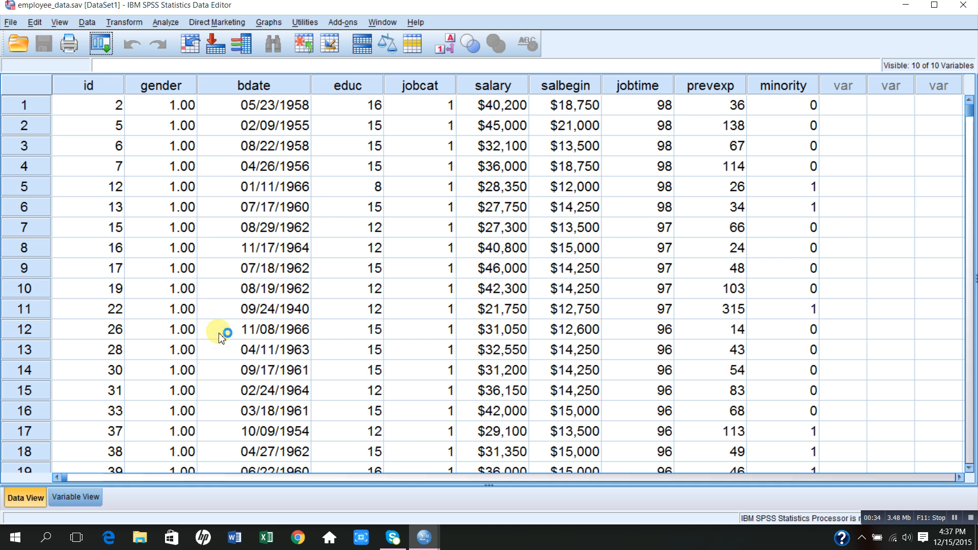
{"action": "left_click", "coordinate": [75, 498]}
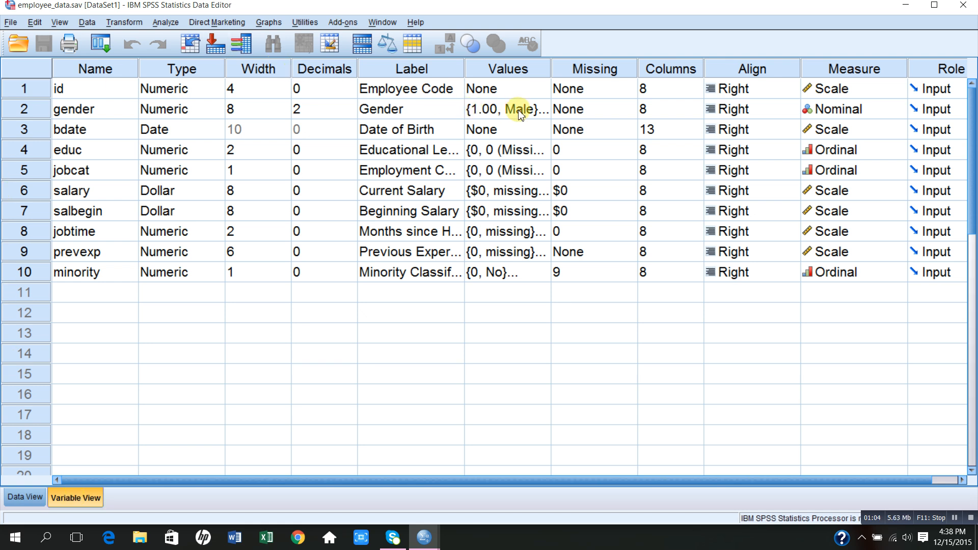
{"action": "left_click", "coordinate": [543, 115]}
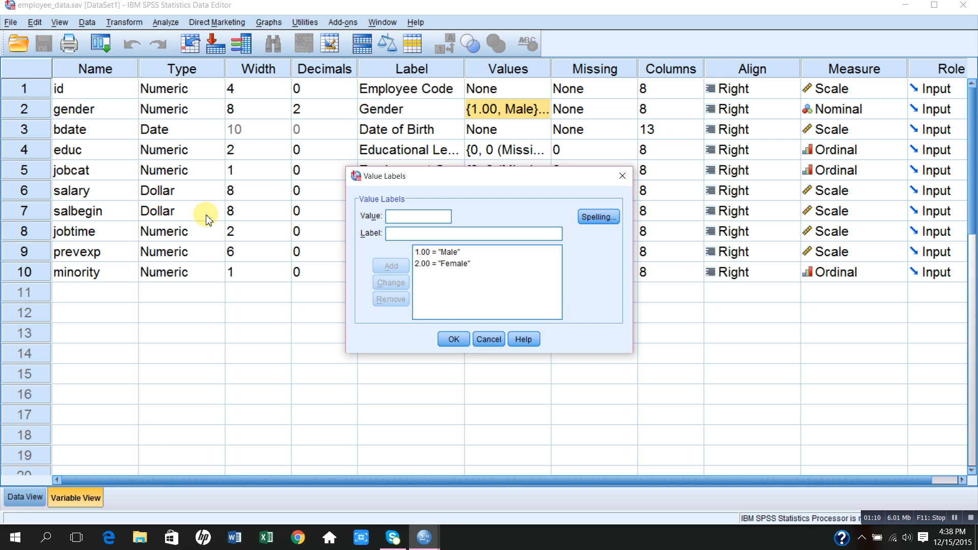
{"action": "left_click", "coordinate": [486, 339]}
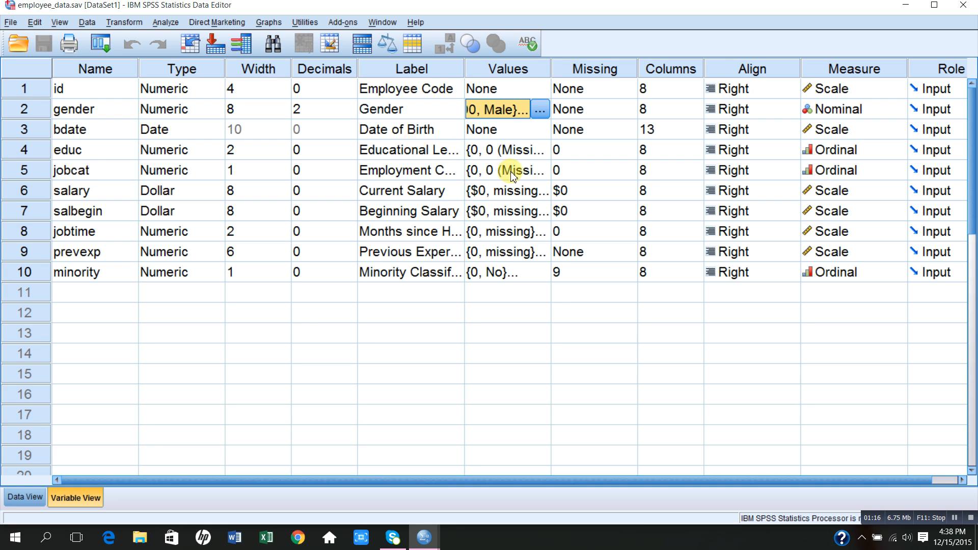
Check the value labels defined for the jobcat and minority variables
{"action": "left_click", "coordinate": [536, 176]}
{"action": "left_click", "coordinate": [536, 175]}
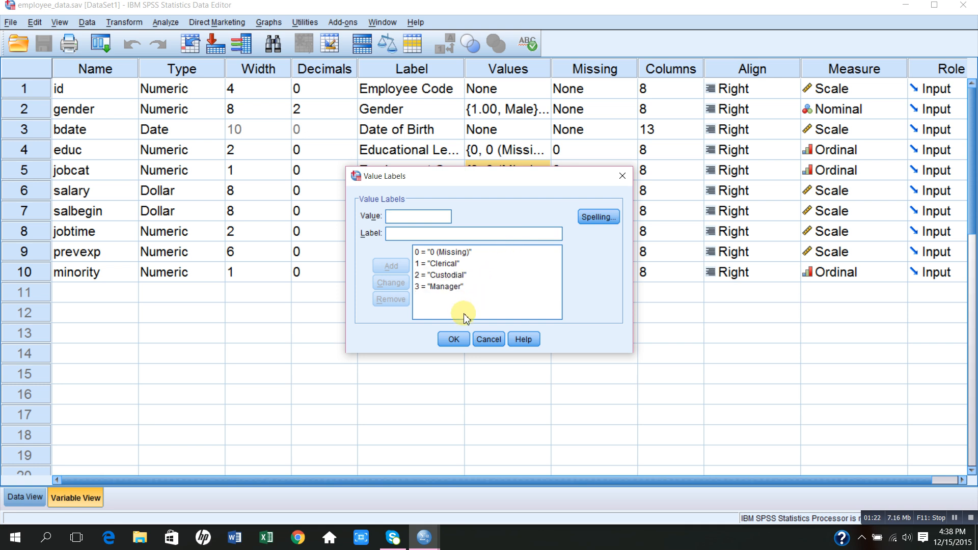
{"action": "left_click", "coordinate": [453, 339]}
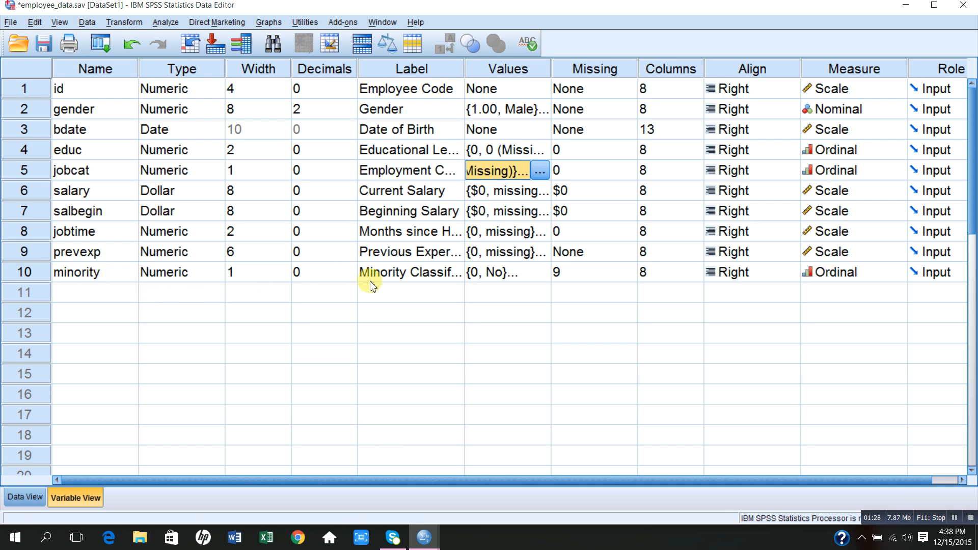
{"action": "left_click", "coordinate": [509, 278]}
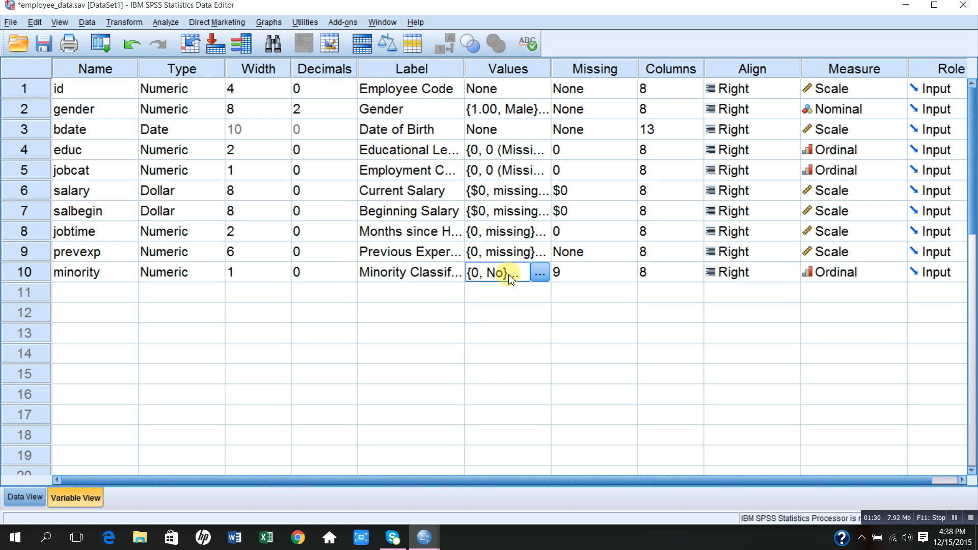
{"action": "left_click", "coordinate": [540, 274]}
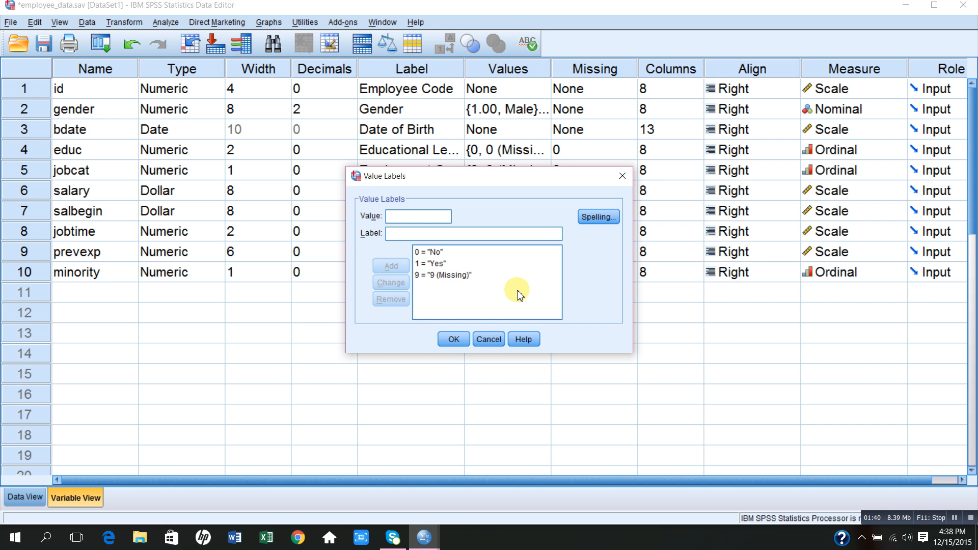
{"action": "left_click", "coordinate": [454, 341]}
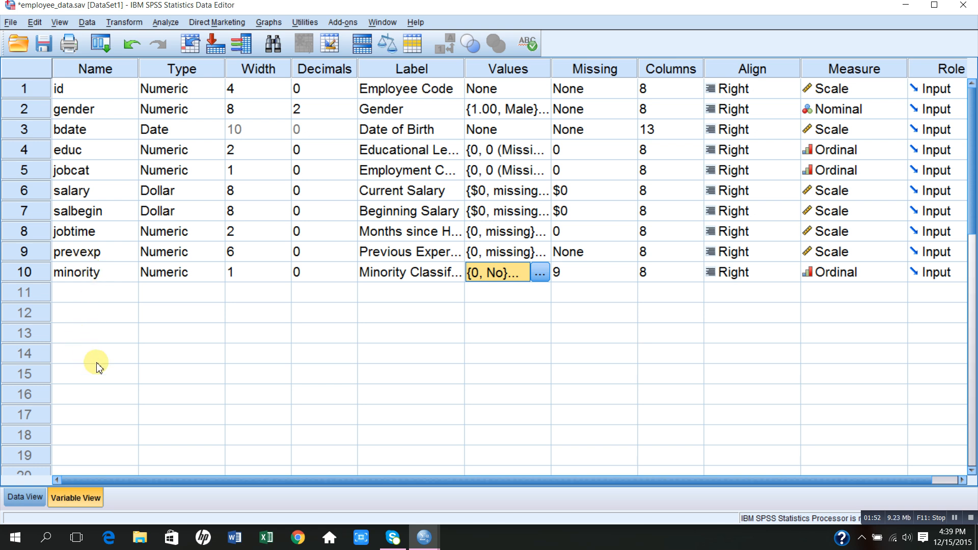
Return to the data records and run a Frequencies analysis with a frequency table for Gender
{"action": "left_click", "coordinate": [26, 498]}
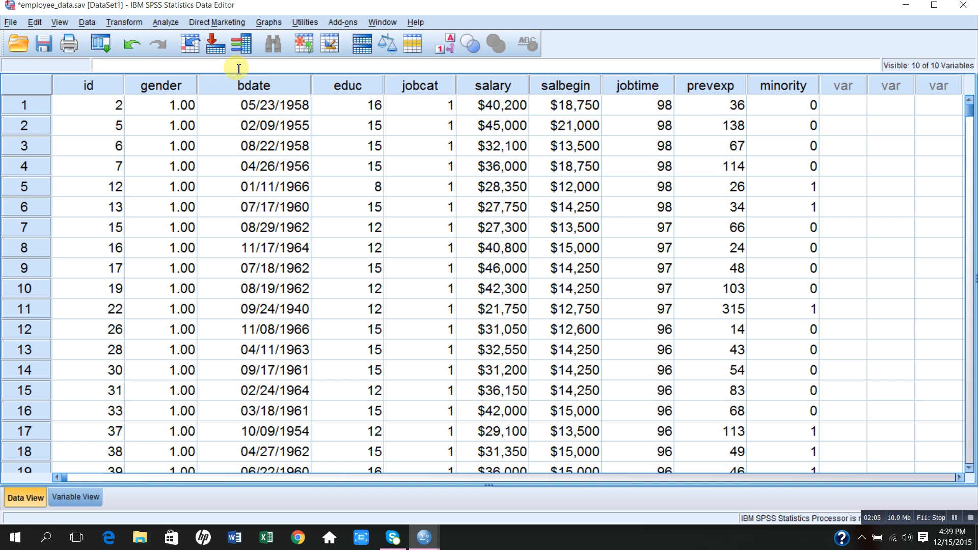
{"action": "left_click", "coordinate": [166, 25]}
{"action": "mouse_move", "coordinate": [187, 57]}
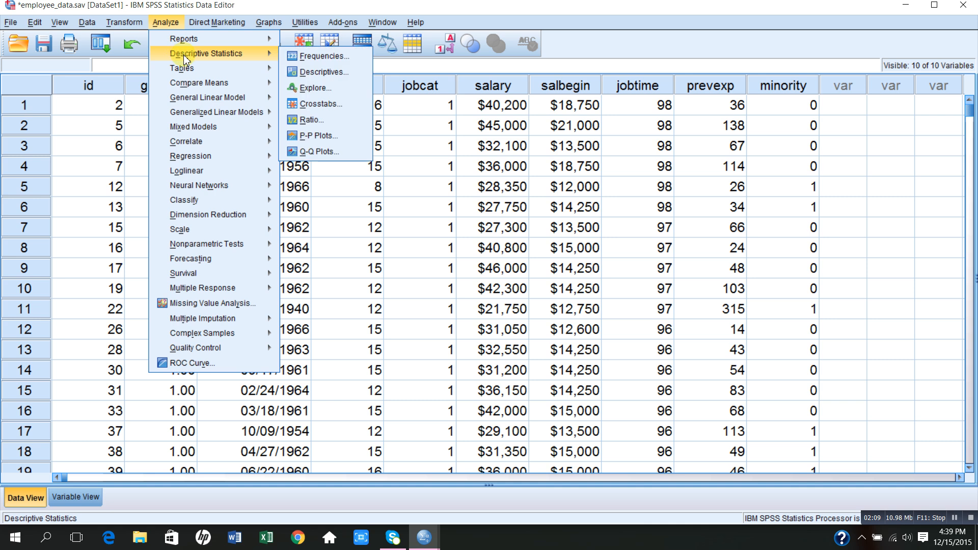
{"action": "left_click", "coordinate": [317, 59]}
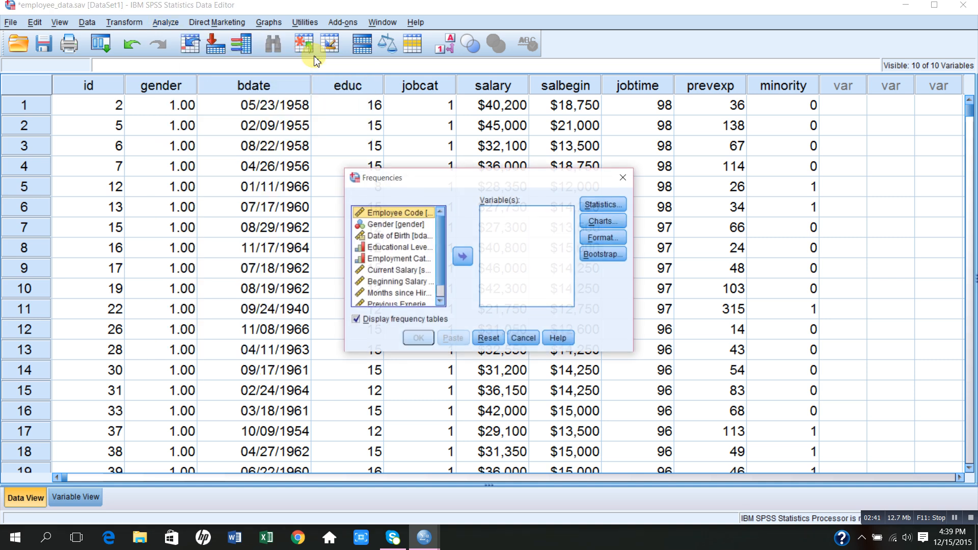
{"action": "left_click", "coordinate": [390, 225]}
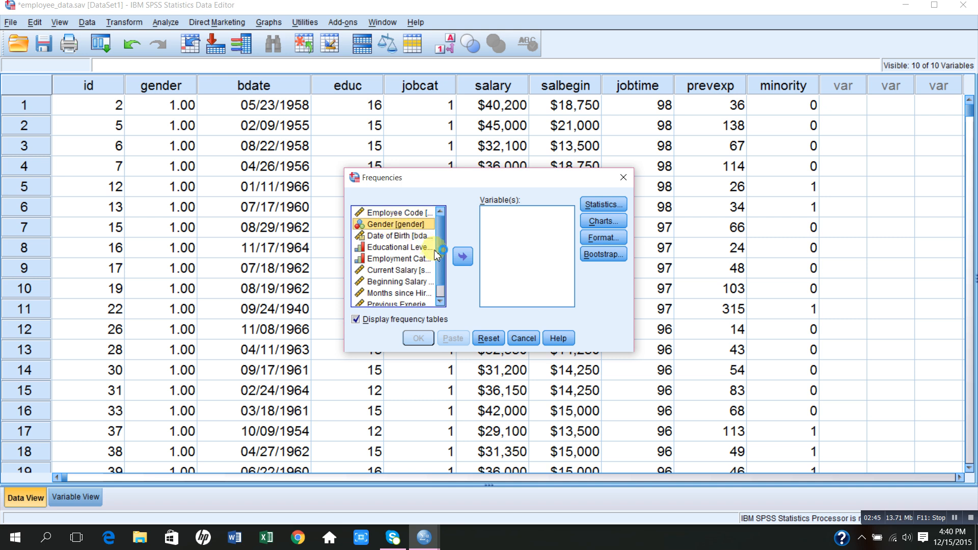
{"action": "left_click", "coordinate": [463, 257]}
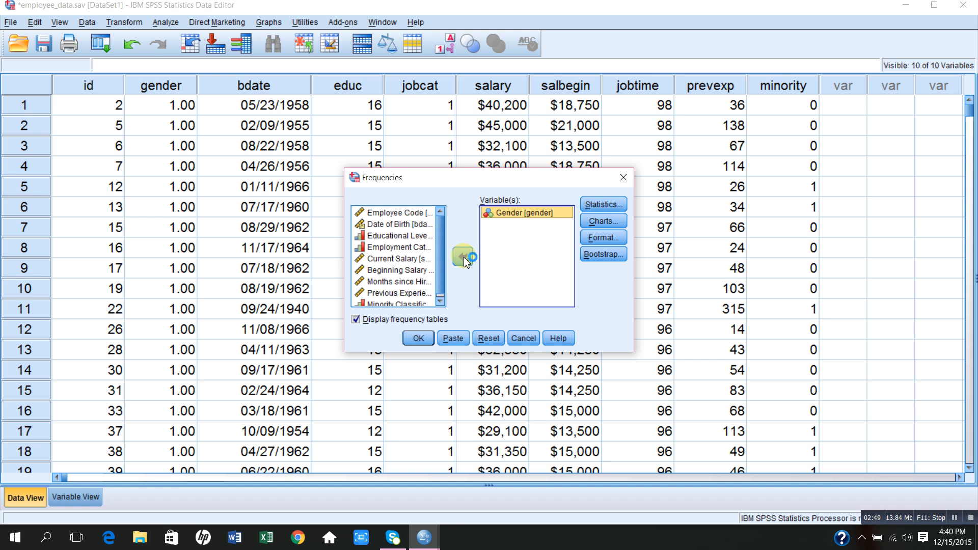
{"action": "left_click", "coordinate": [418, 338]}
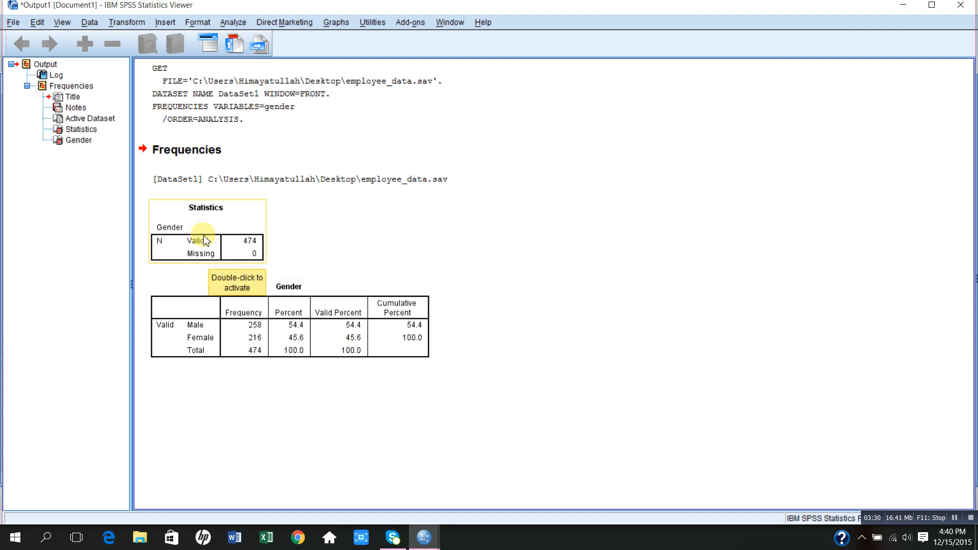
Go back to the employee dataset, reopen the Frequencies analysis and remove Gender from the variables to analyse
{"action": "mouse_move", "coordinate": [429, 542]}
{"action": "left_click", "coordinate": [429, 504]}
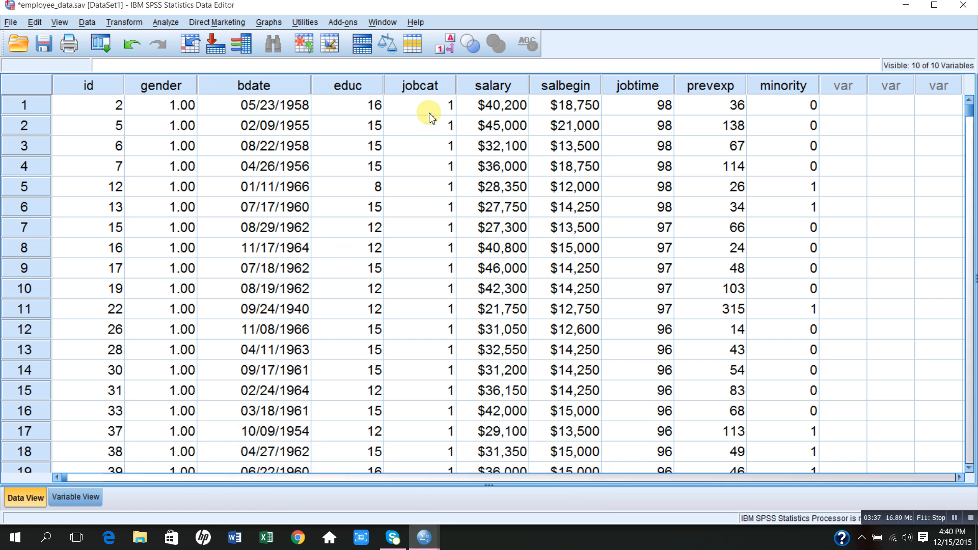
{"action": "left_click", "coordinate": [164, 24]}
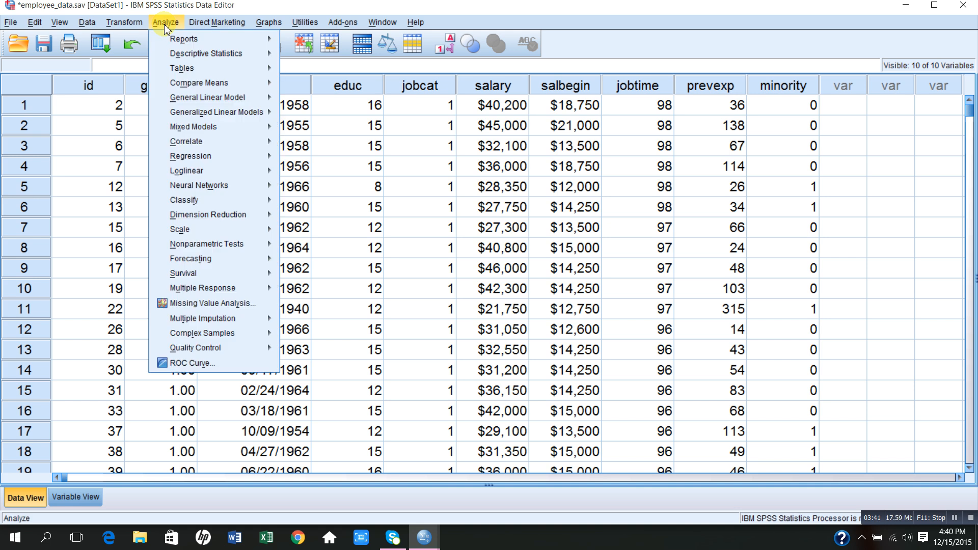
{"action": "mouse_move", "coordinate": [192, 56]}
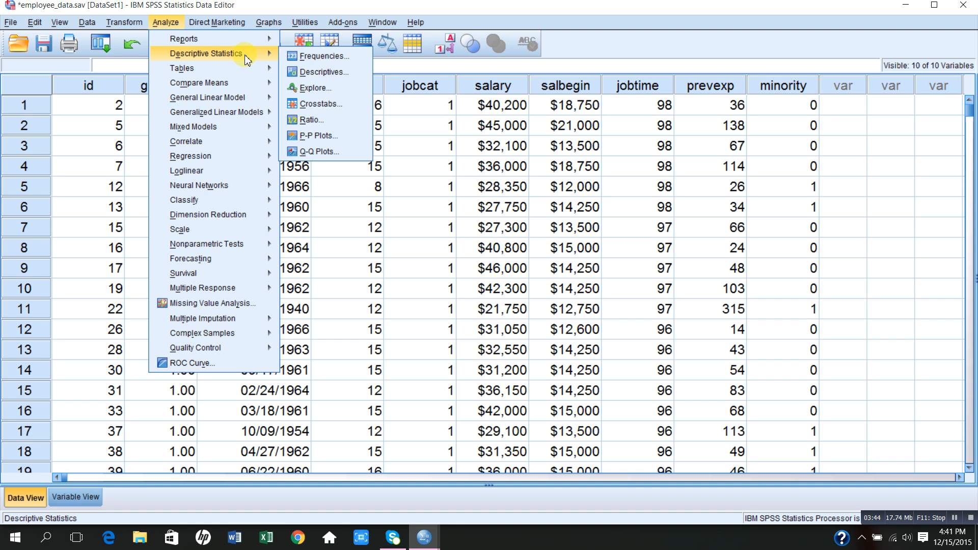
{"action": "left_click", "coordinate": [313, 58]}
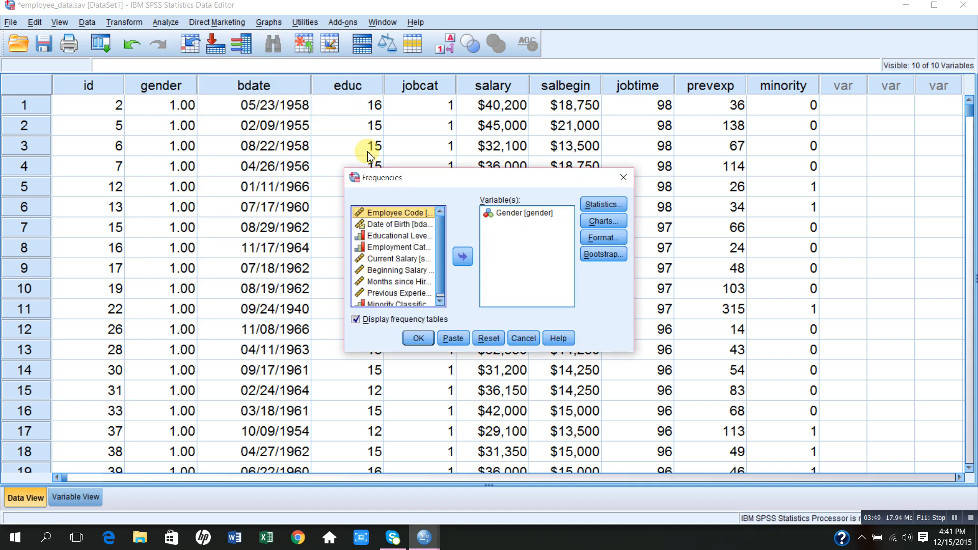
{"action": "left_click", "coordinate": [498, 217]}
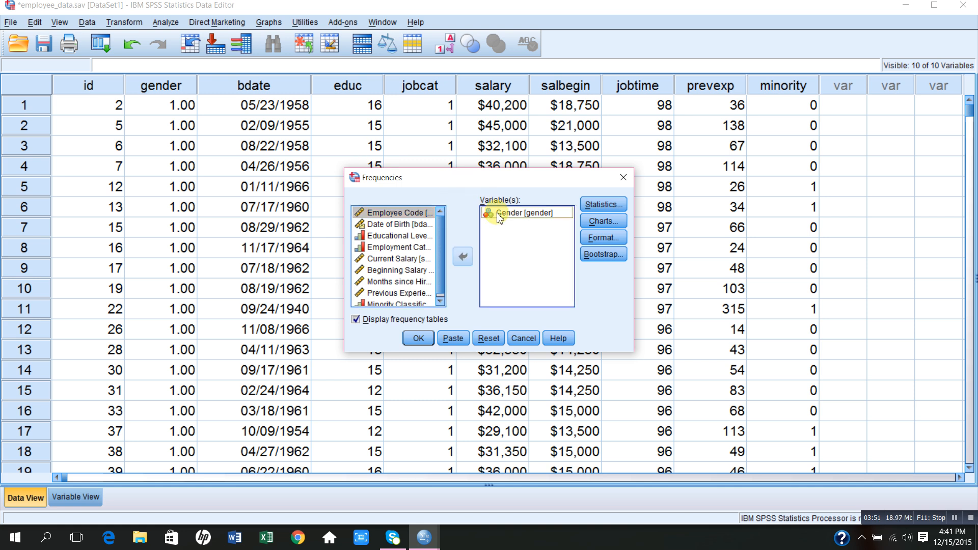
{"action": "left_click", "coordinate": [464, 257]}
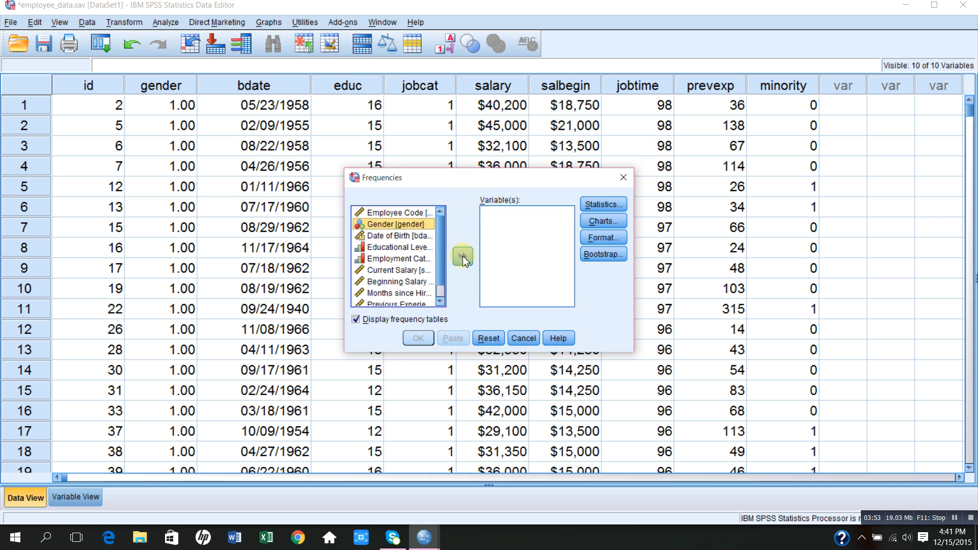
Run the Frequencies analysis for Employment Category and bring its complete frequency table into view
{"action": "left_click", "coordinate": [398, 260]}
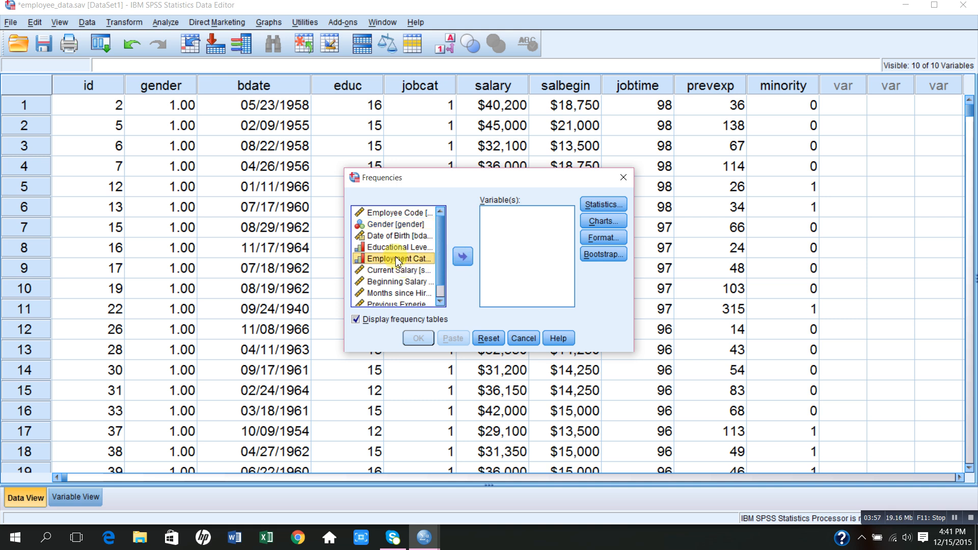
{"action": "left_click", "coordinate": [463, 257]}
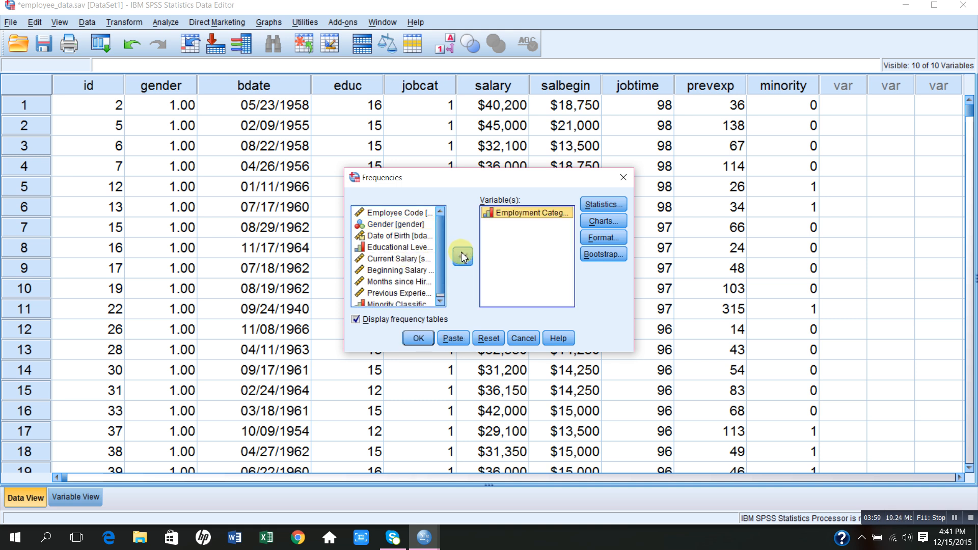
{"action": "left_click", "coordinate": [417, 339]}
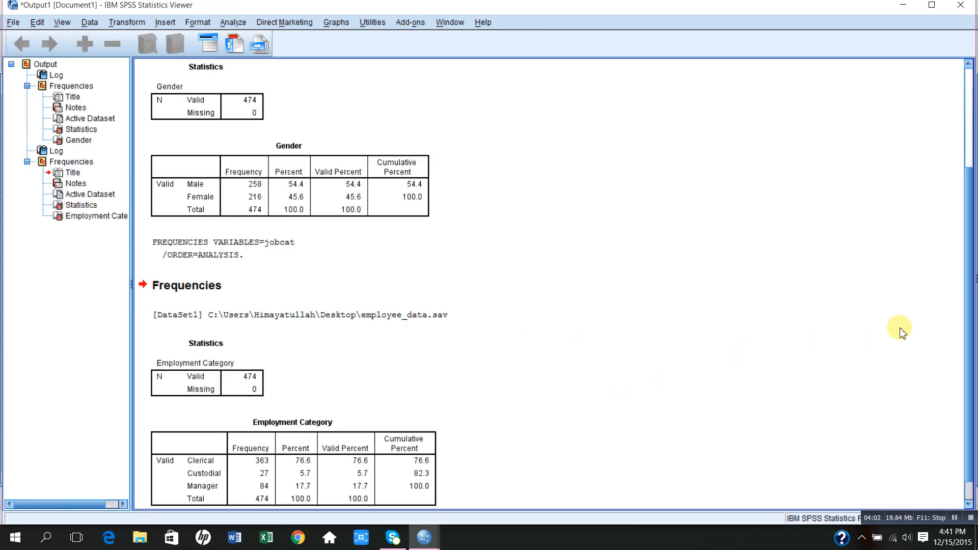
{"action": "scroll", "coordinate": [973, 318], "scroll_direction": "down", "scroll_amount": 1}
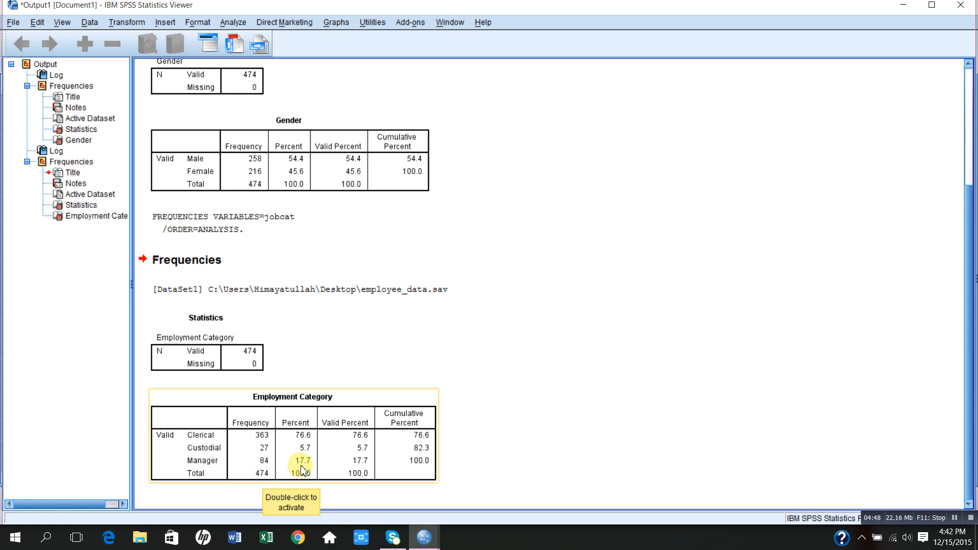
{"action": "left_click", "coordinate": [314, 494]}
Go back to the employee dataset, reopen the Frequencies analysis and remove Employment Category from the variables to analyse
{"action": "mouse_move", "coordinate": [426, 540]}
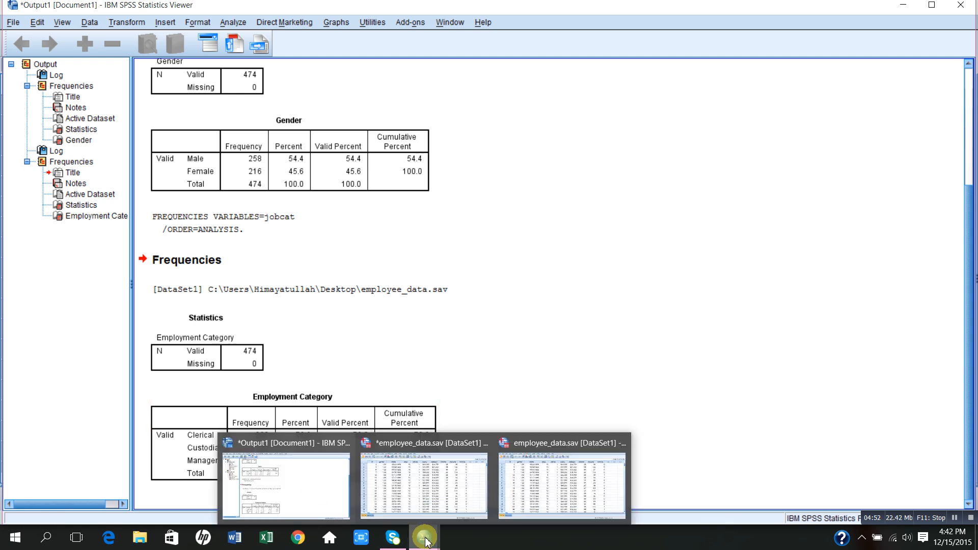
{"action": "left_click", "coordinate": [447, 496]}
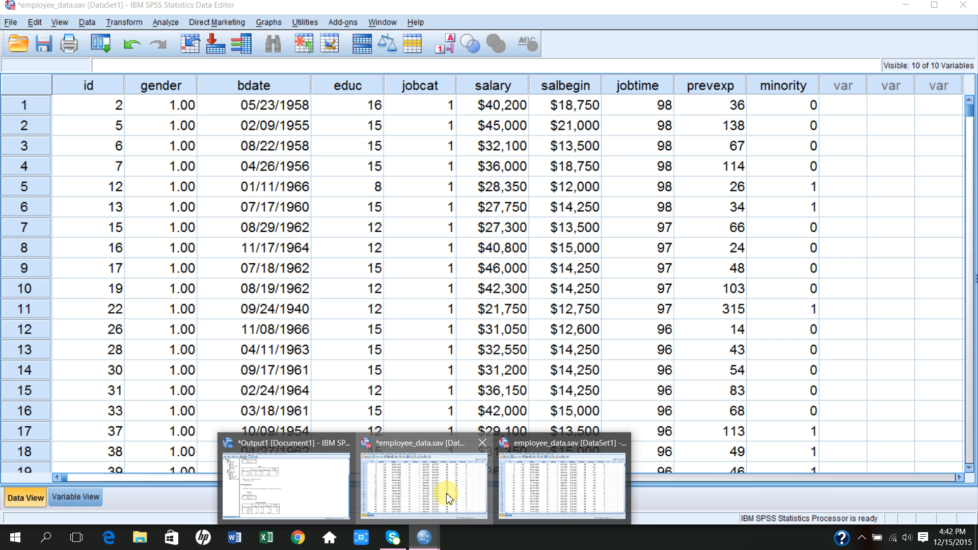
{"action": "left_click", "coordinate": [166, 23]}
{"action": "mouse_move", "coordinate": [195, 56]}
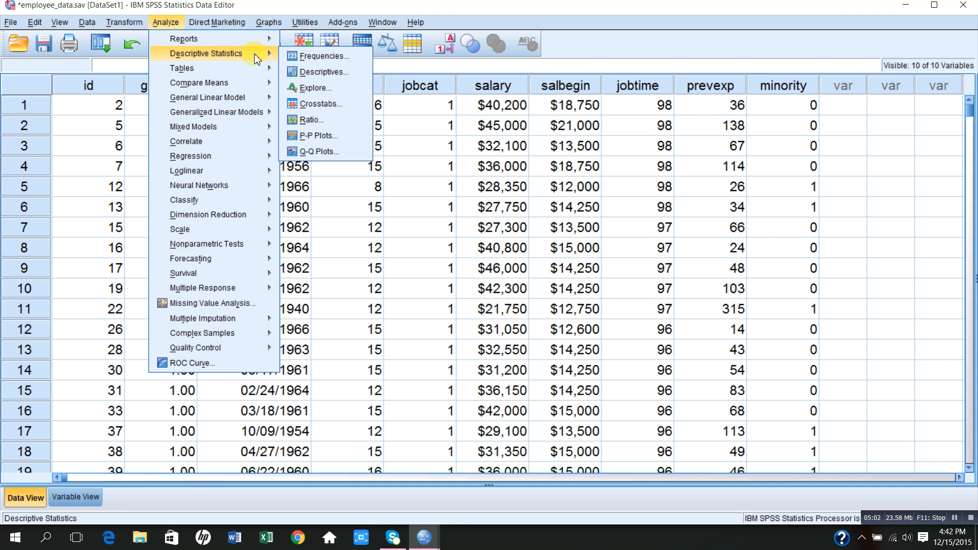
{"action": "left_click", "coordinate": [313, 57]}
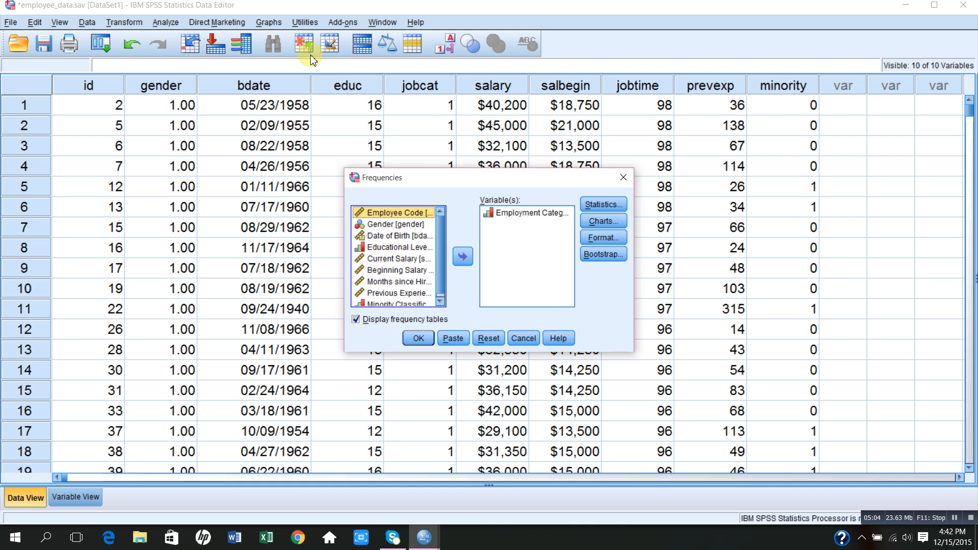
{"action": "left_click", "coordinate": [497, 216]}
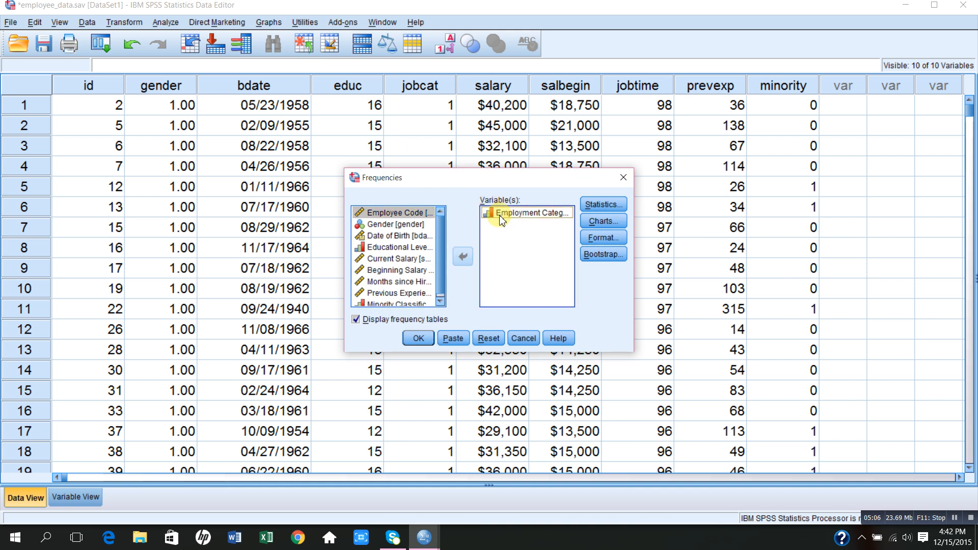
{"action": "left_click", "coordinate": [464, 257]}
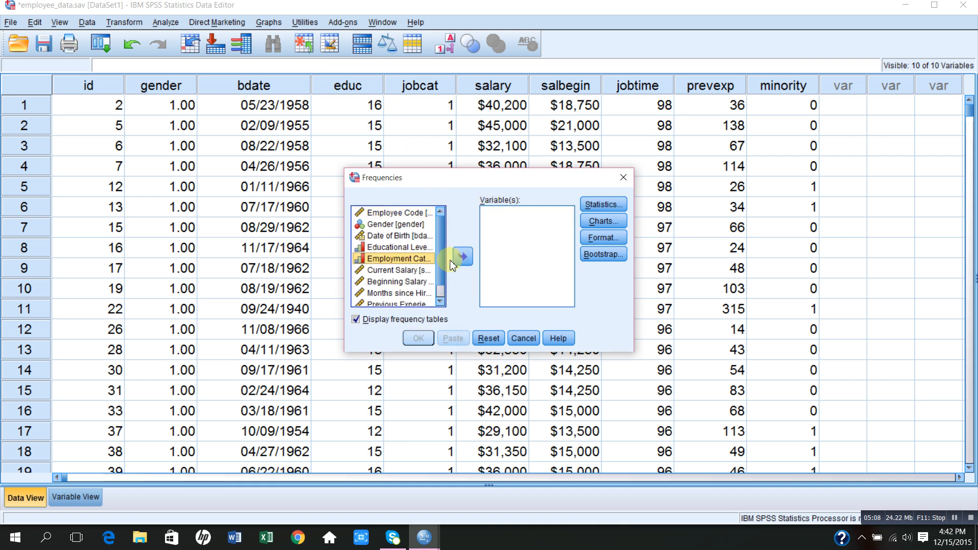
Run the Frequencies analysis for Minority Classification and bring its complete frequency table into view
{"action": "left_click", "coordinate": [441, 302]}
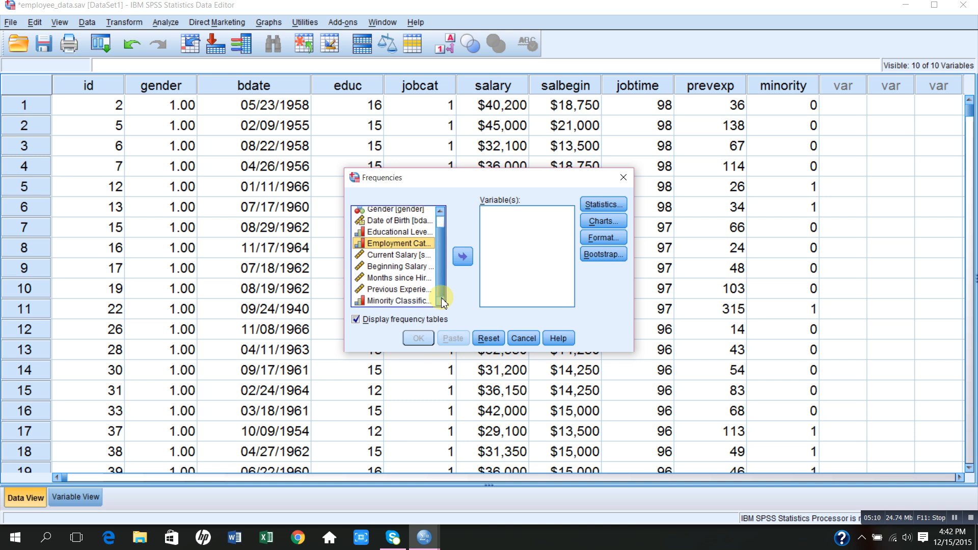
{"action": "left_click", "coordinate": [408, 302]}
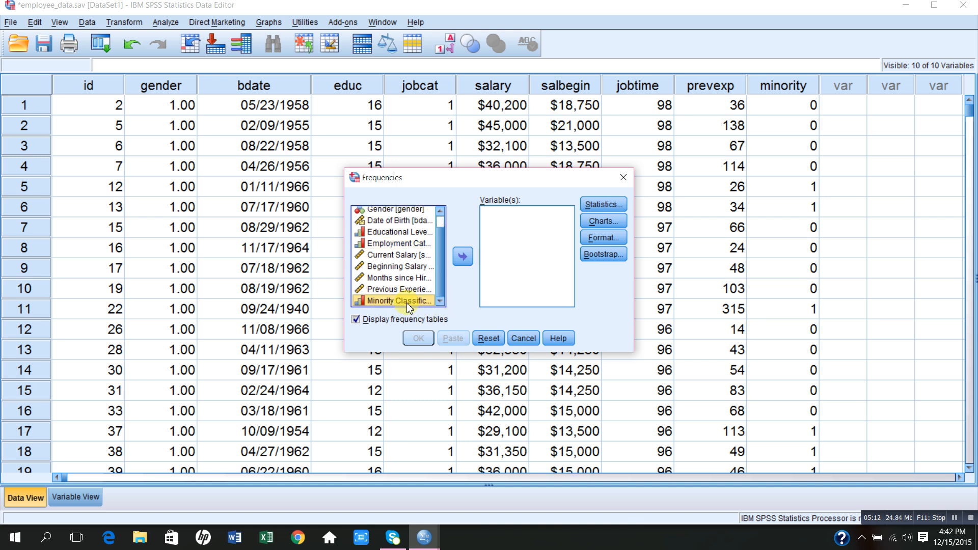
{"action": "left_click", "coordinate": [464, 262]}
{"action": "left_click", "coordinate": [419, 340]}
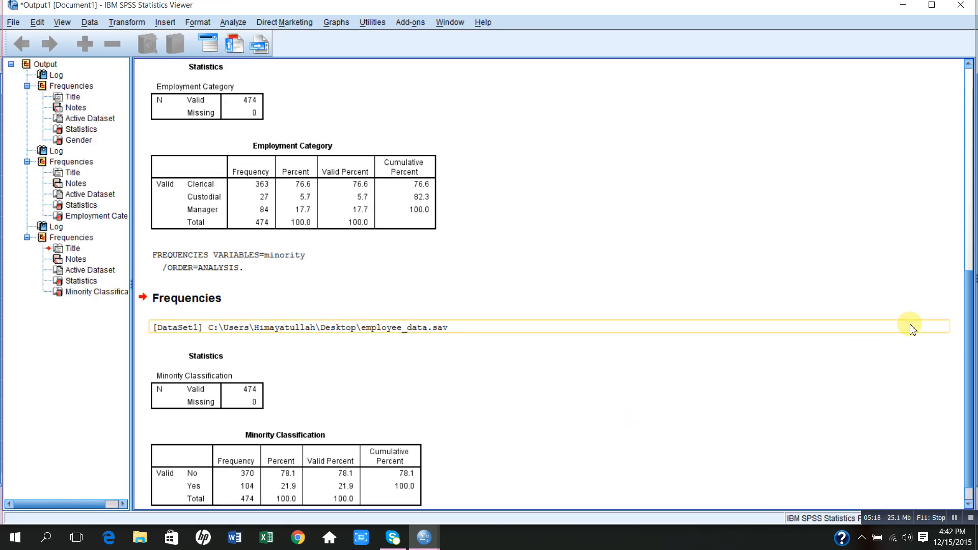
{"action": "scroll", "coordinate": [953, 336], "scroll_direction": "down", "scroll_amount": 1}
{"action": "left_click", "coordinate": [312, 442]}
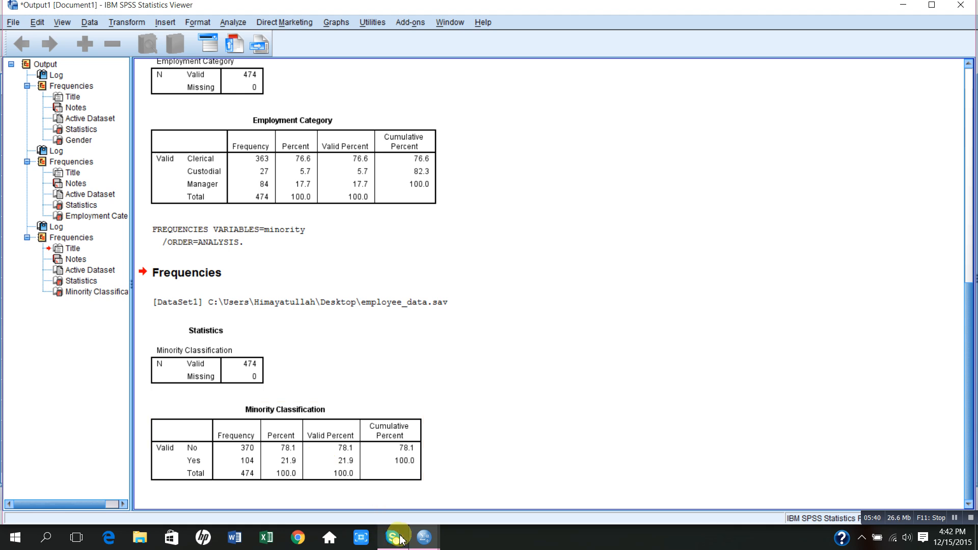
Go back to the employee dataset, reopen the Frequencies analysis and remove Minority Classification from the variables to analyse
{"action": "mouse_move", "coordinate": [422, 539]}
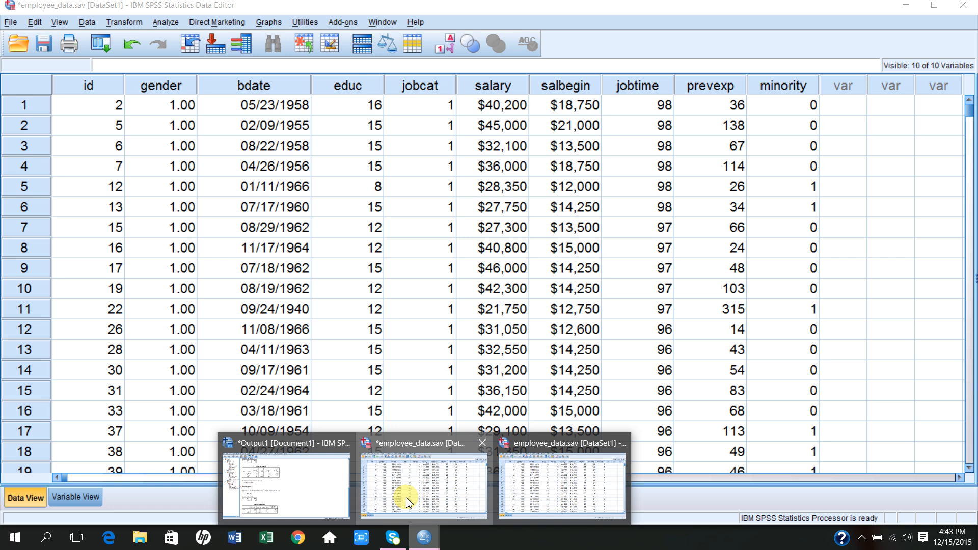
{"action": "left_click", "coordinate": [407, 502]}
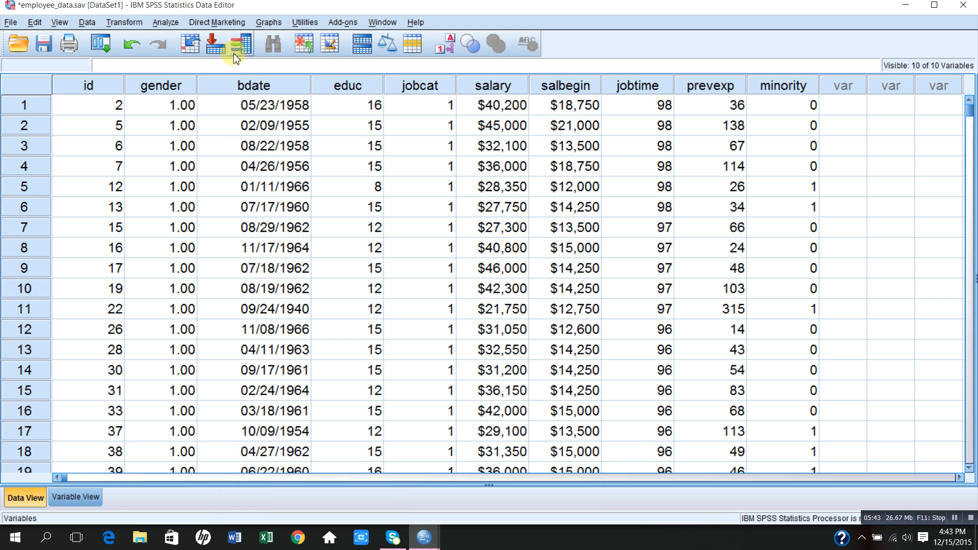
{"action": "left_click", "coordinate": [164, 23]}
{"action": "mouse_move", "coordinate": [229, 55]}
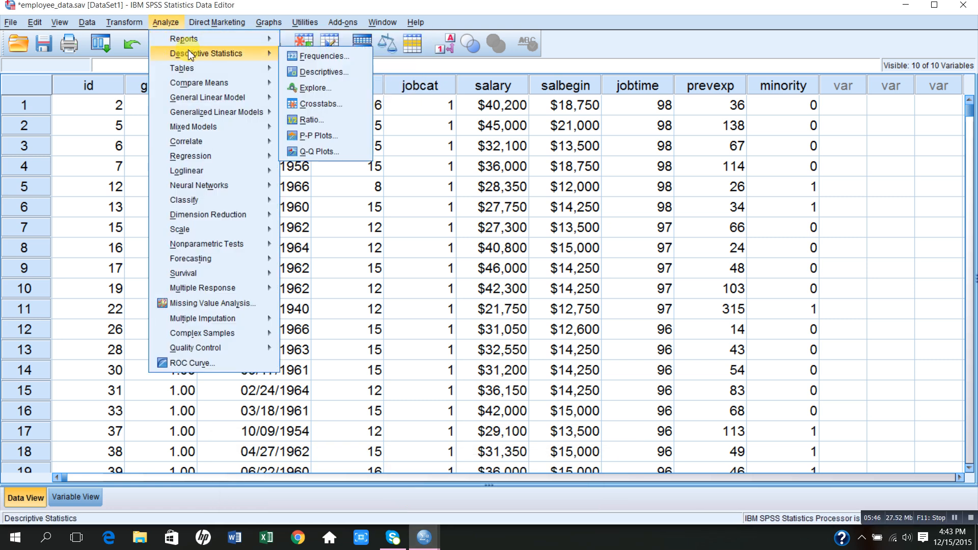
{"action": "left_click", "coordinate": [318, 56]}
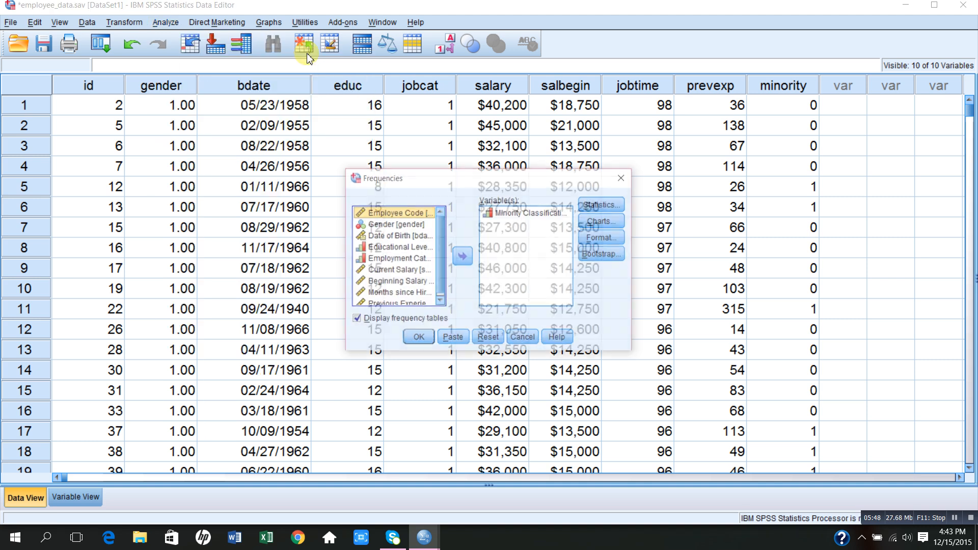
{"action": "left_click", "coordinate": [507, 218]}
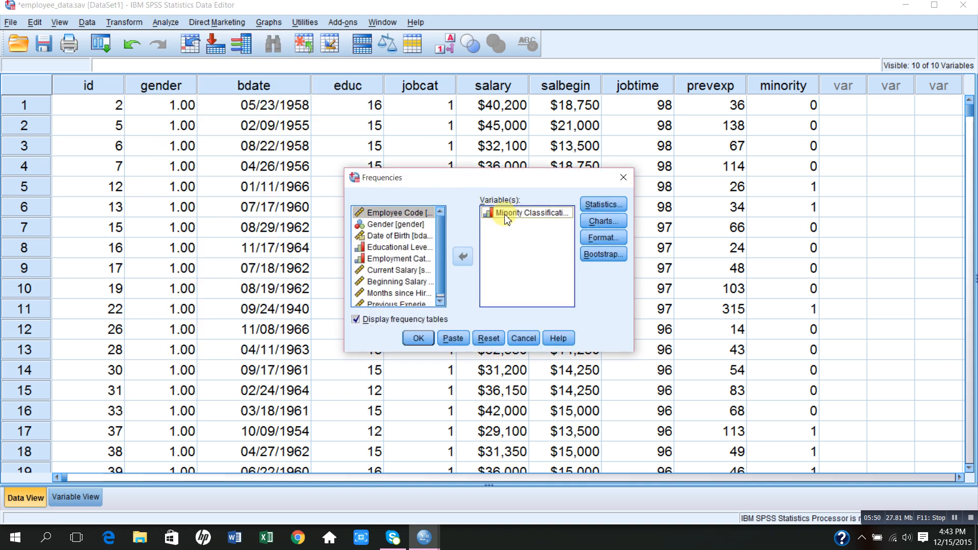
{"action": "left_click", "coordinate": [463, 259]}
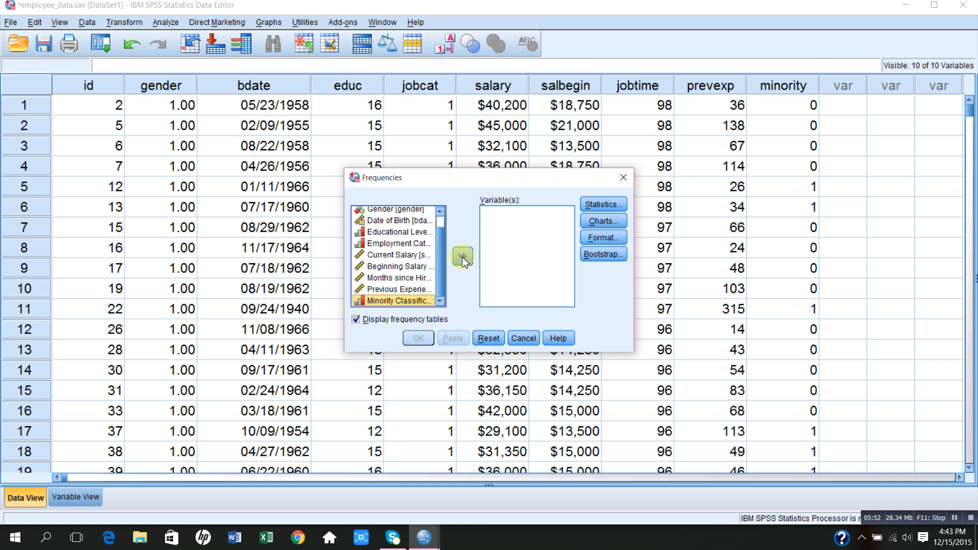
Run one Frequencies analysis for Gender, Employment Category and Minority Classification together and bring all three frequency tables into view
{"action": "left_click", "coordinate": [402, 212]}
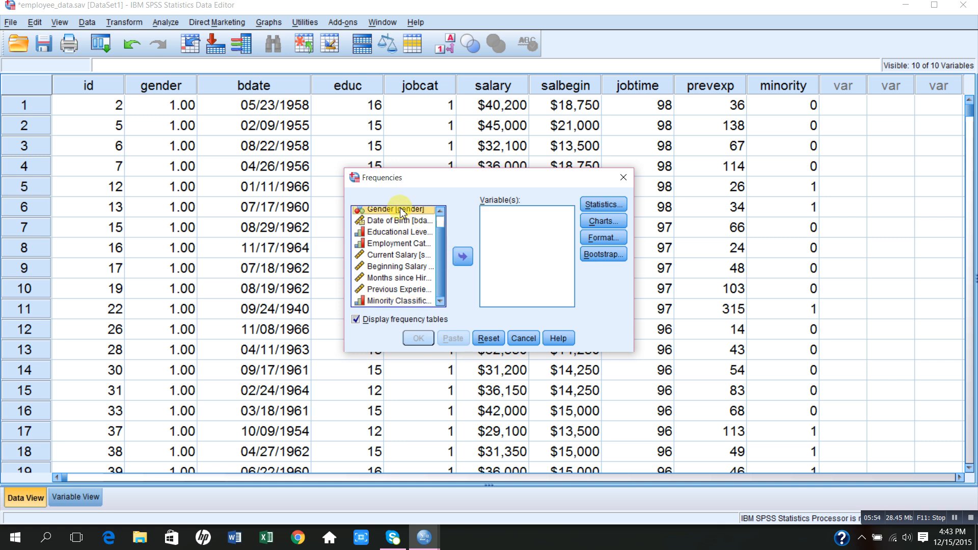
{"action": "left_click", "coordinate": [465, 259]}
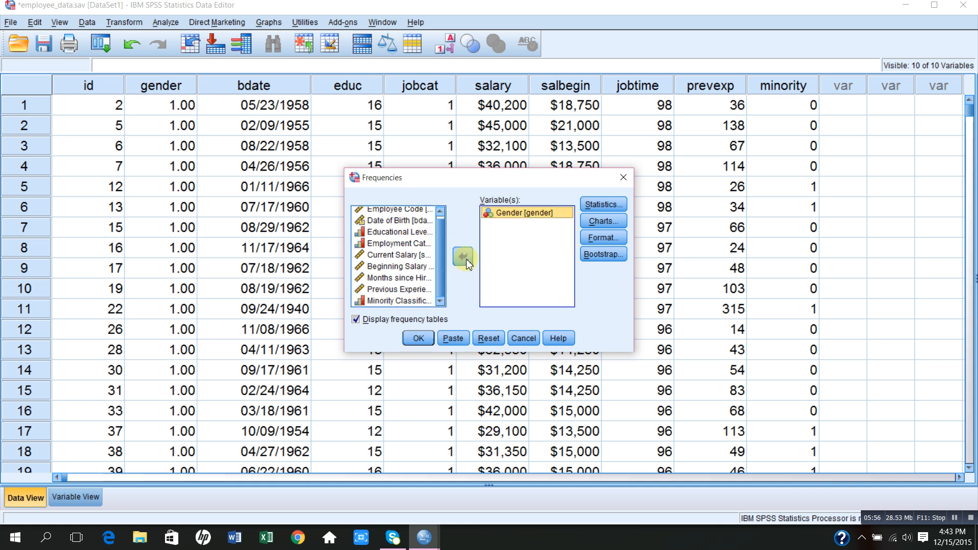
{"action": "left_click", "coordinate": [390, 248]}
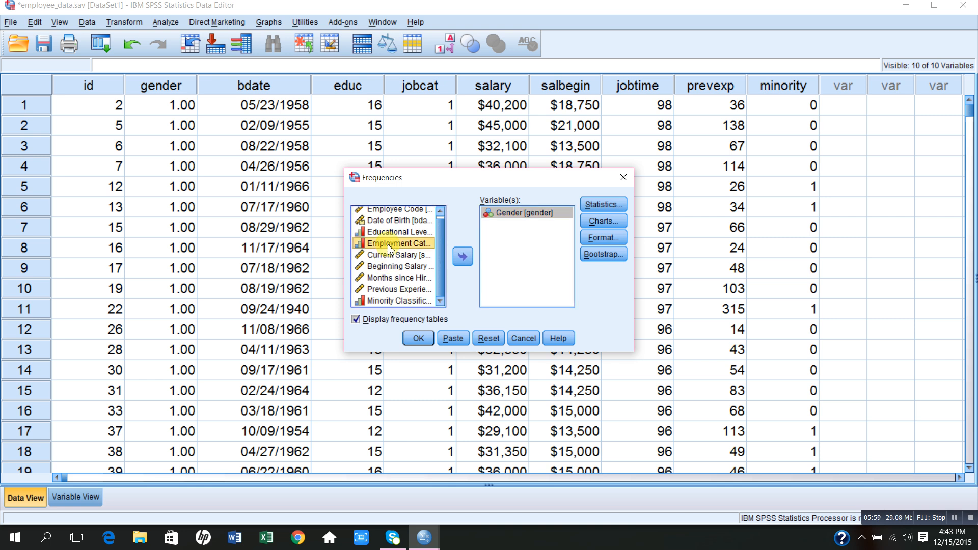
{"action": "left_click", "coordinate": [464, 257]}
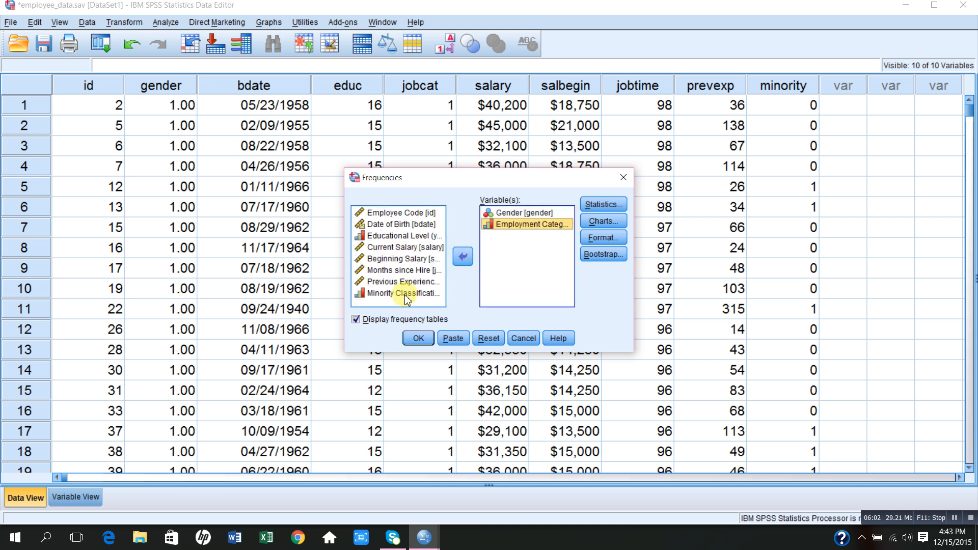
{"action": "left_click", "coordinate": [406, 294]}
{"action": "left_click", "coordinate": [462, 258]}
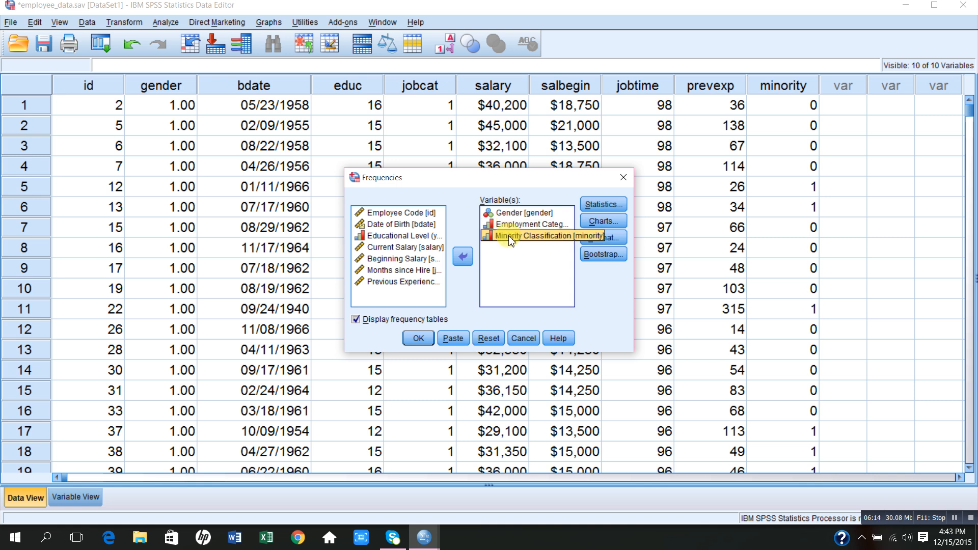
{"action": "left_click", "coordinate": [419, 338]}
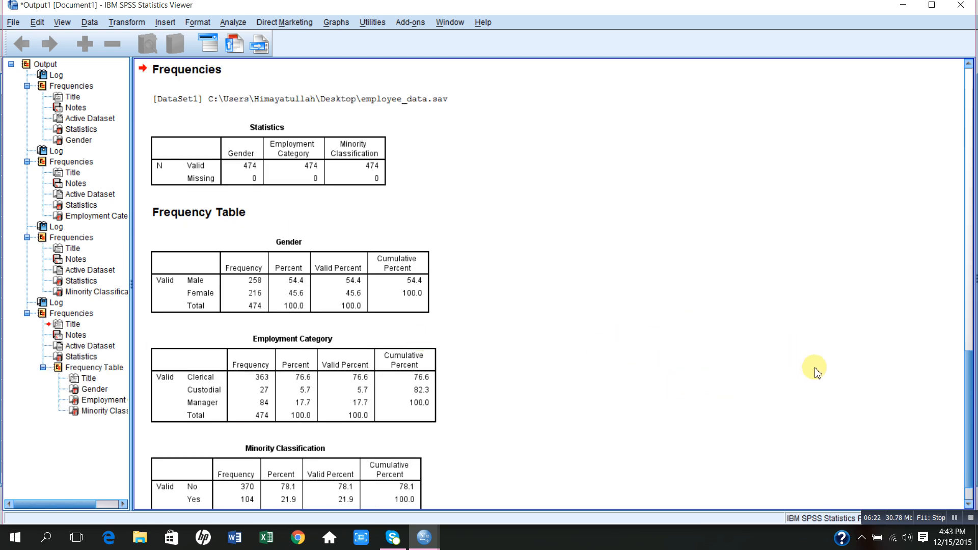
{"action": "scroll", "coordinate": [964, 400], "scroll_direction": "down", "scroll_amount": 2}
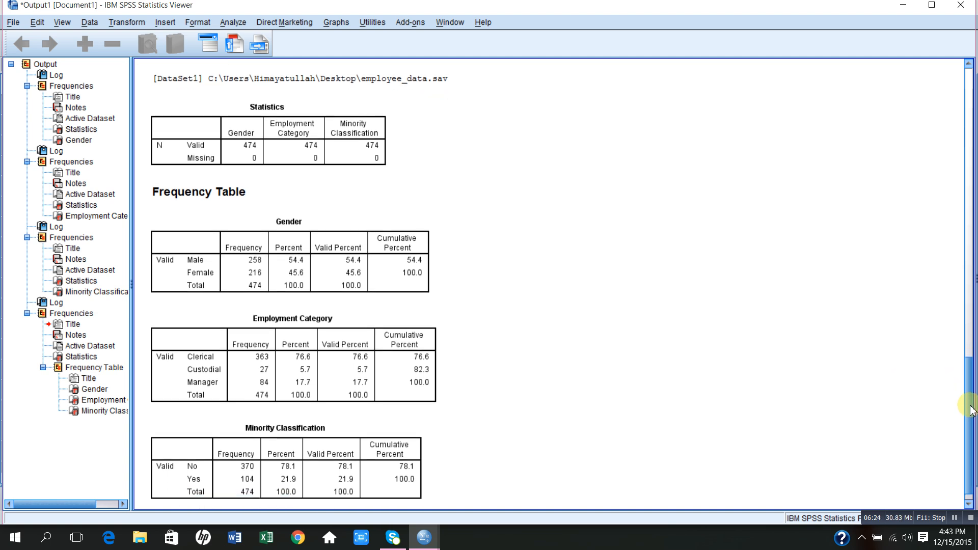